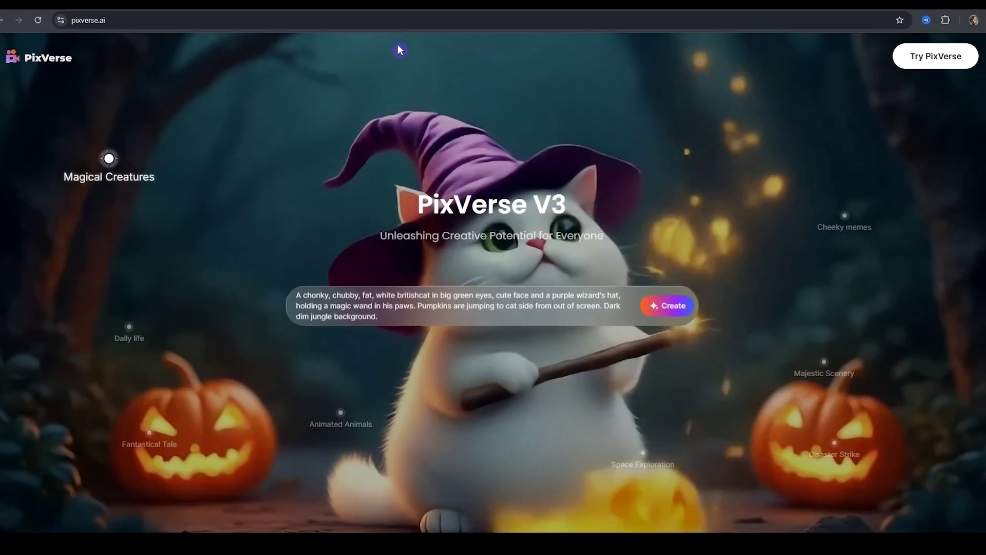
# Preview the Daily life and Fantastical Tale examples, then reach the Create your account form.
pyautogui.click(128, 328)
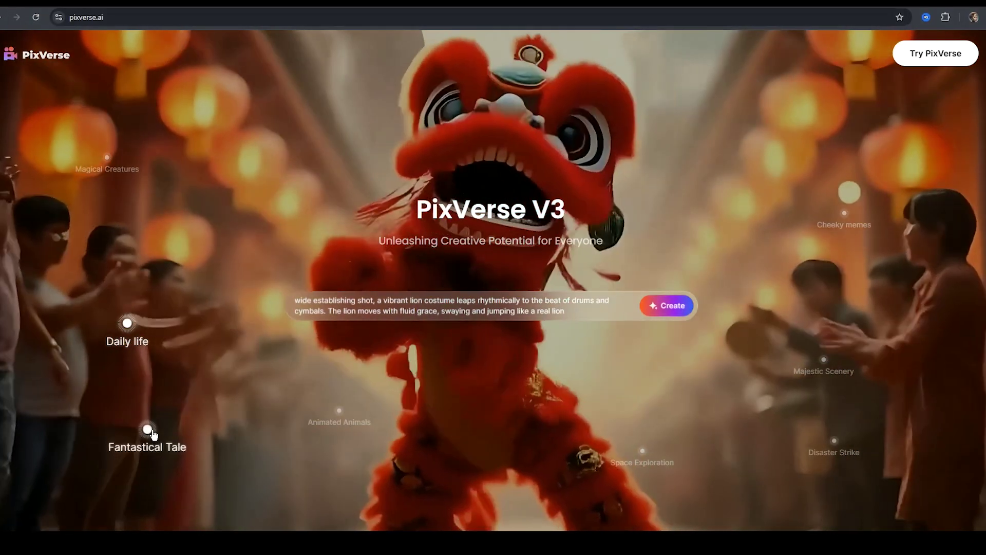
pyautogui.click(148, 430)
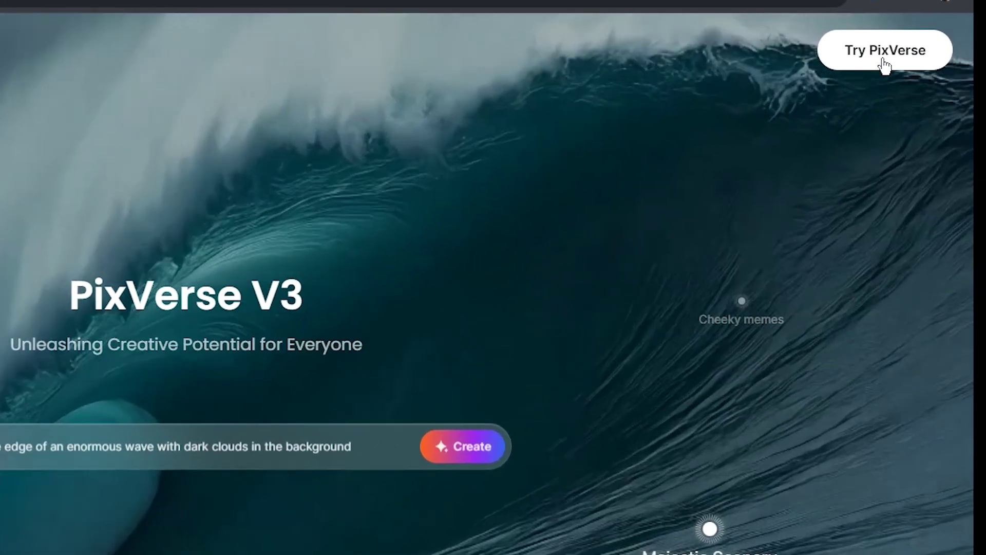
pyautogui.click(884, 61)
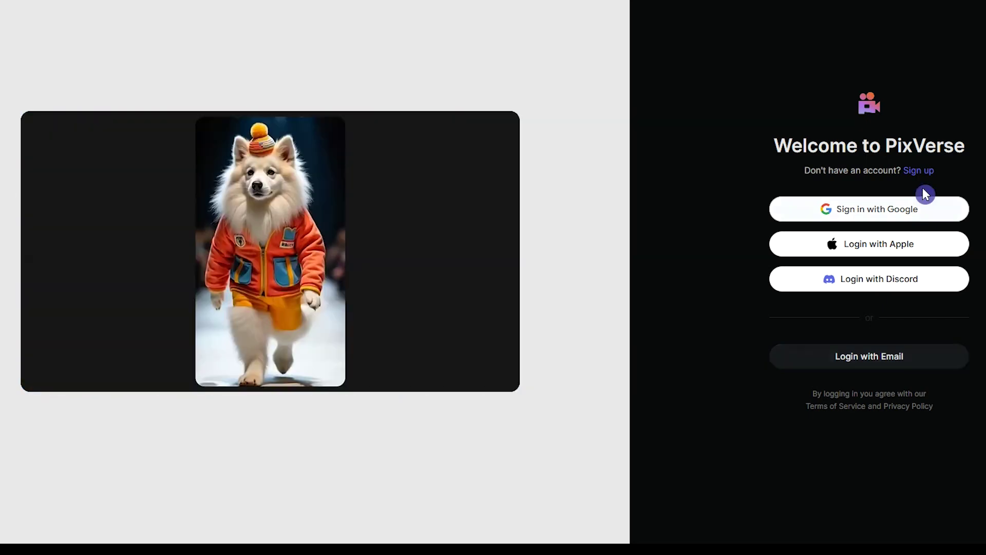
pyautogui.click(920, 171)
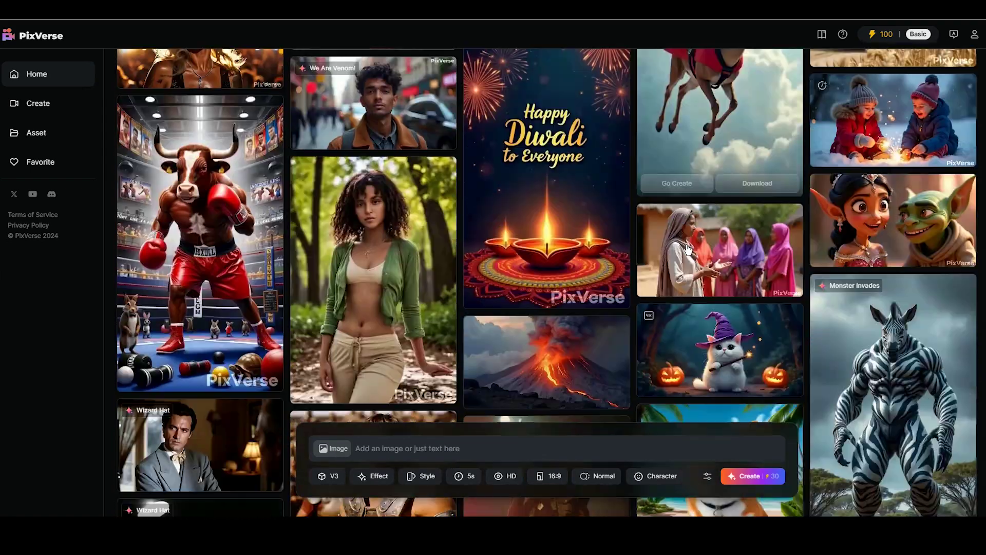
pyautogui.scroll(-8, 688, 250)
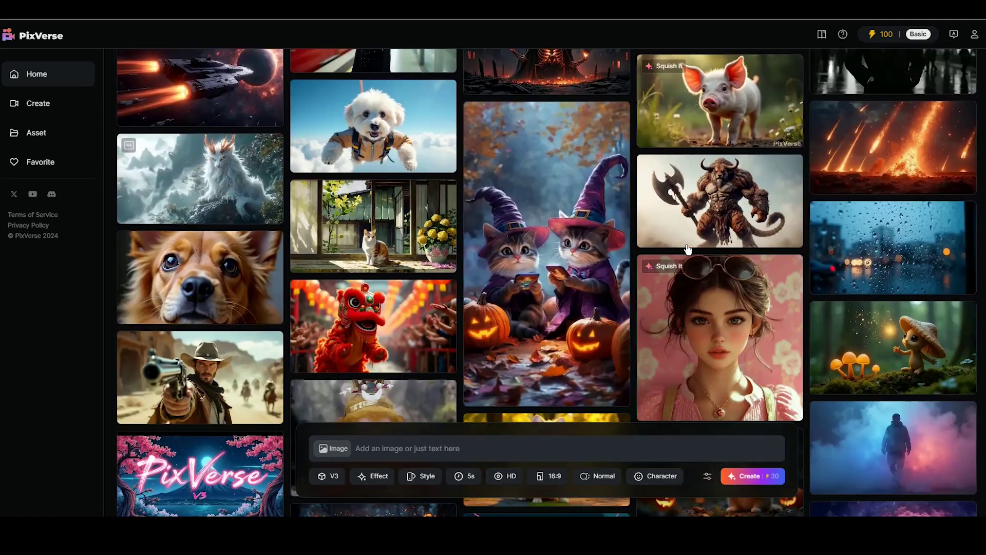
# Scroll the Discover gallery and open the cowboy pistol-misfire video's detail page.
pyautogui.click(200, 268)
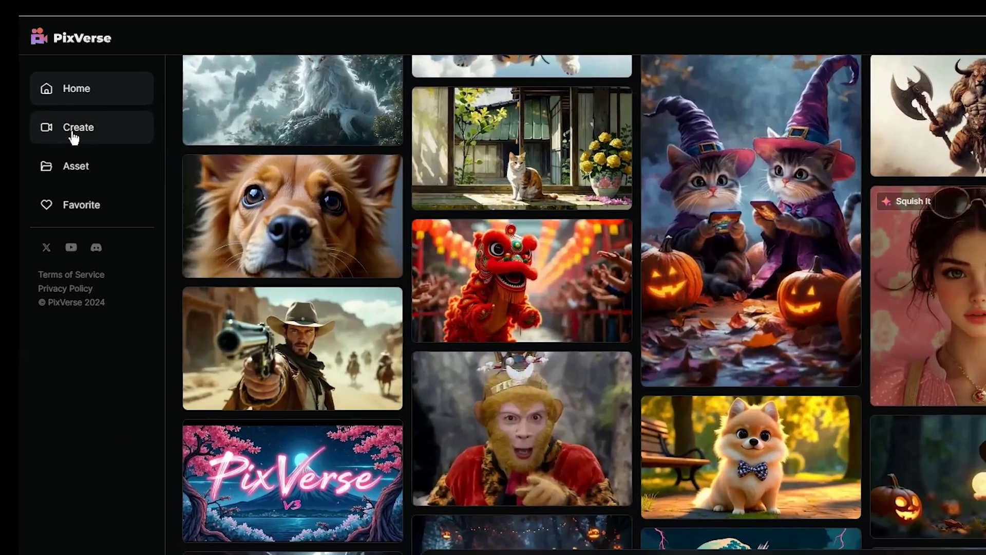
# Start a new video on the Create page, keeping the V3 model.
pyautogui.click(40, 110)
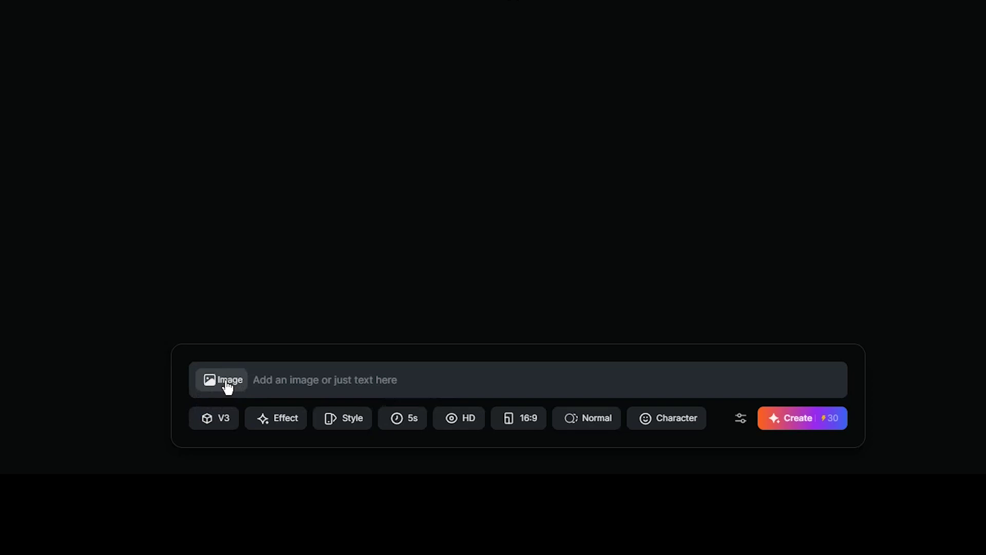
pyautogui.click(214, 430)
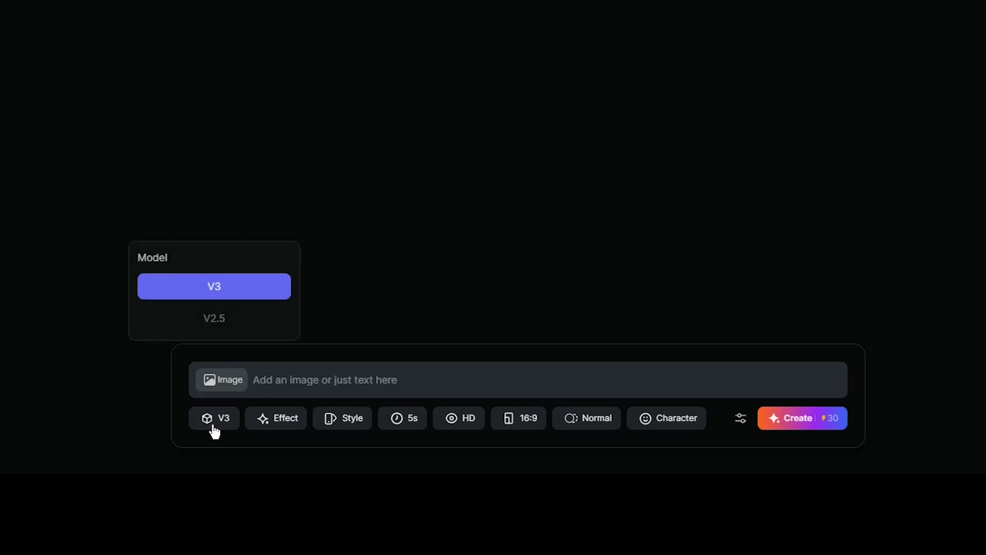
pyautogui.click(221, 323)
# Apply the Wicked Shots effect from the effects list.
pyautogui.click(278, 426)
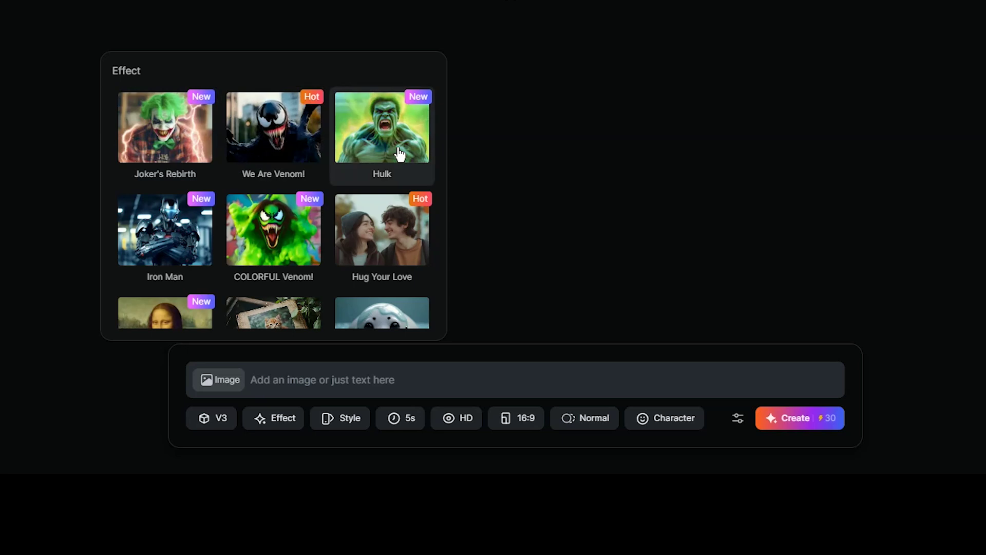
pyautogui.scroll(-2, 288, 211)
pyautogui.scroll(-2, 158, 181)
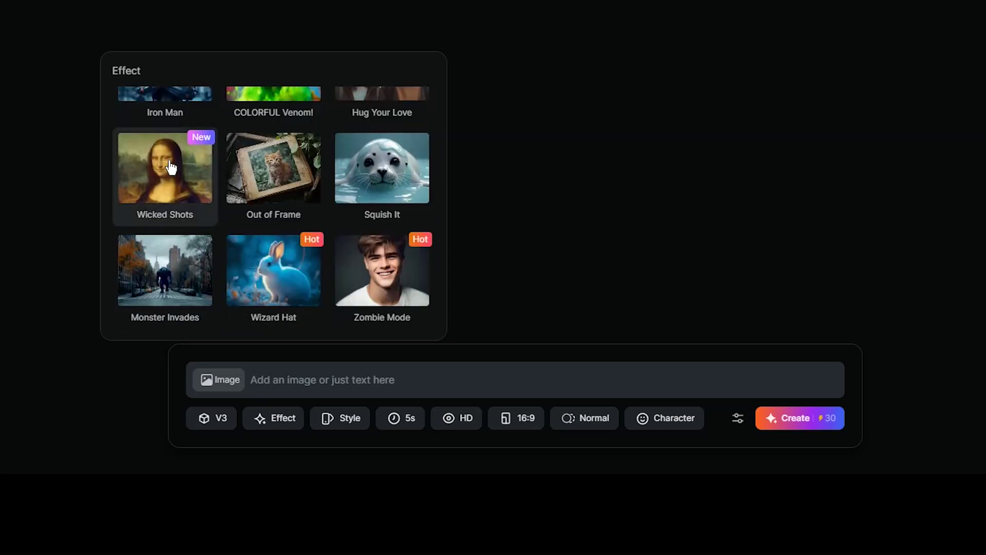
pyautogui.click(171, 167)
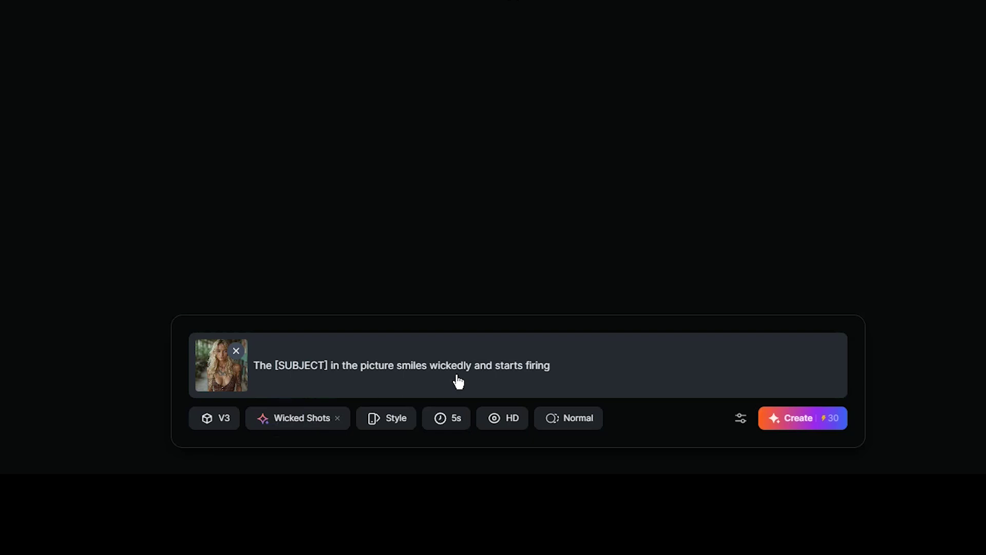
# Deselect the prompt text and pick the Anime visual style.
pyautogui.click(550, 365)
pyautogui.click(393, 428)
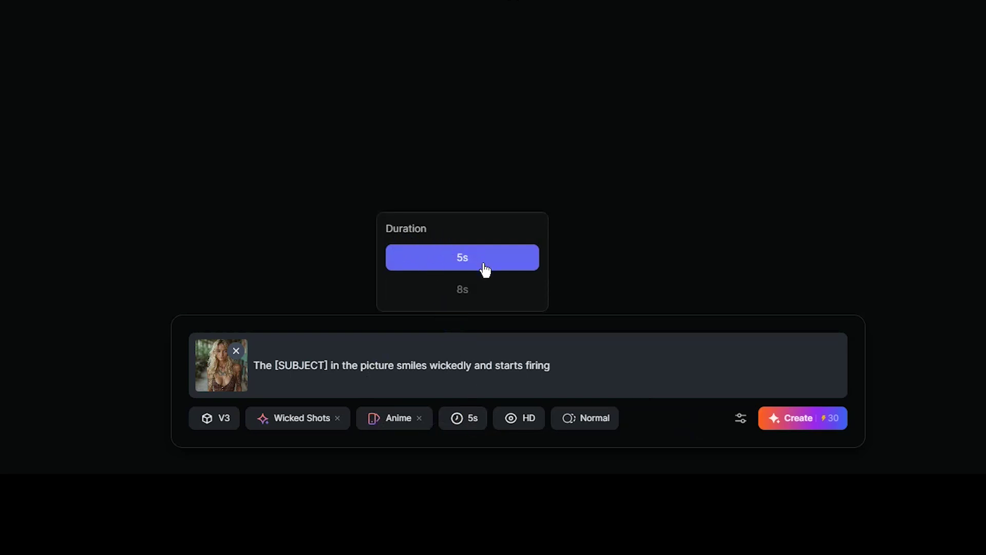
# Set duration to 8 seconds and try SD quality before returning to HD.
pyautogui.click(468, 289)
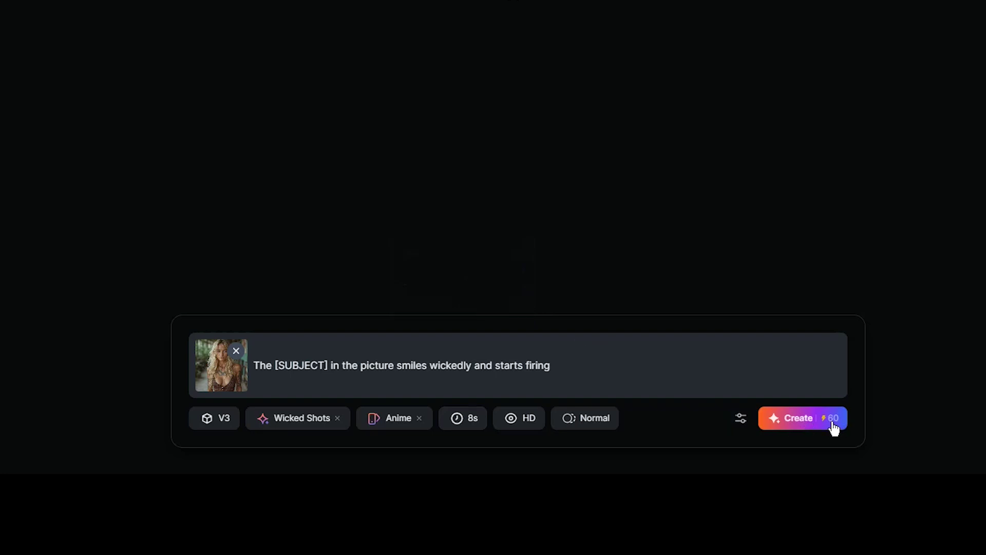
pyautogui.click(527, 423)
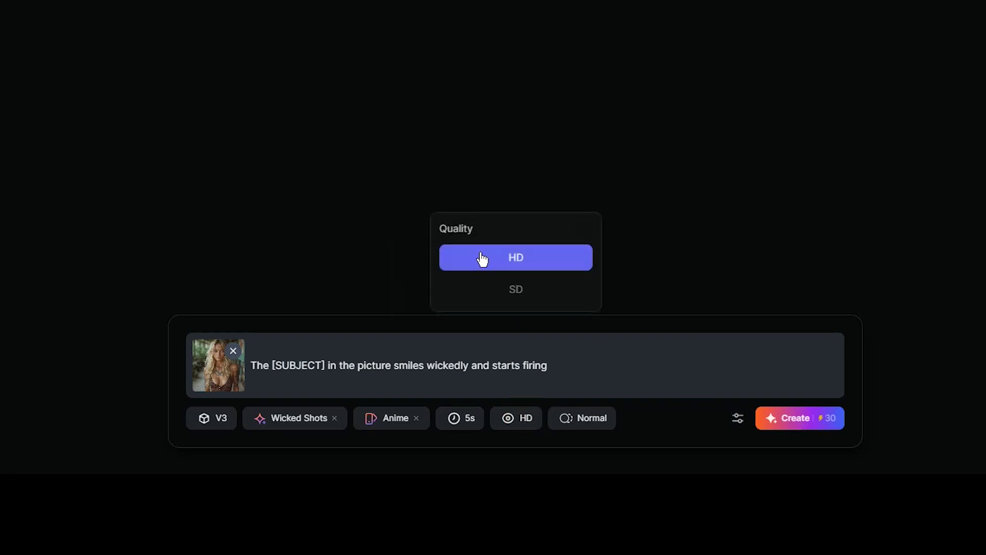
pyautogui.click(520, 291)
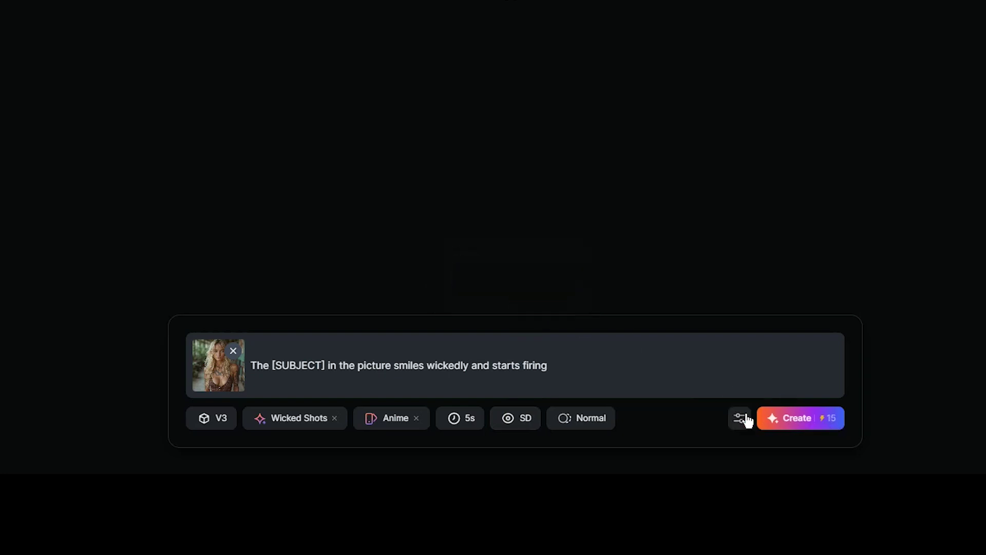
pyautogui.click(523, 418)
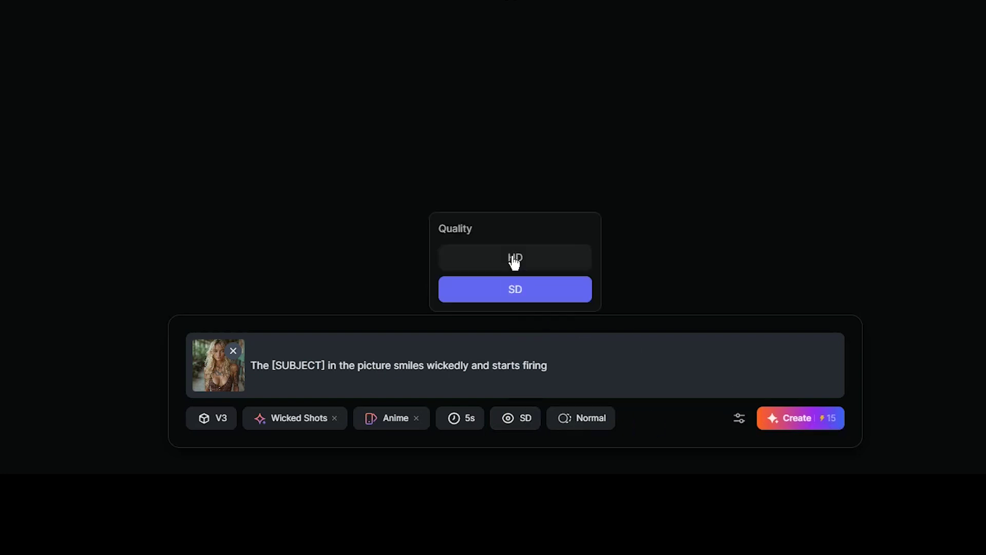
pyautogui.click(514, 259)
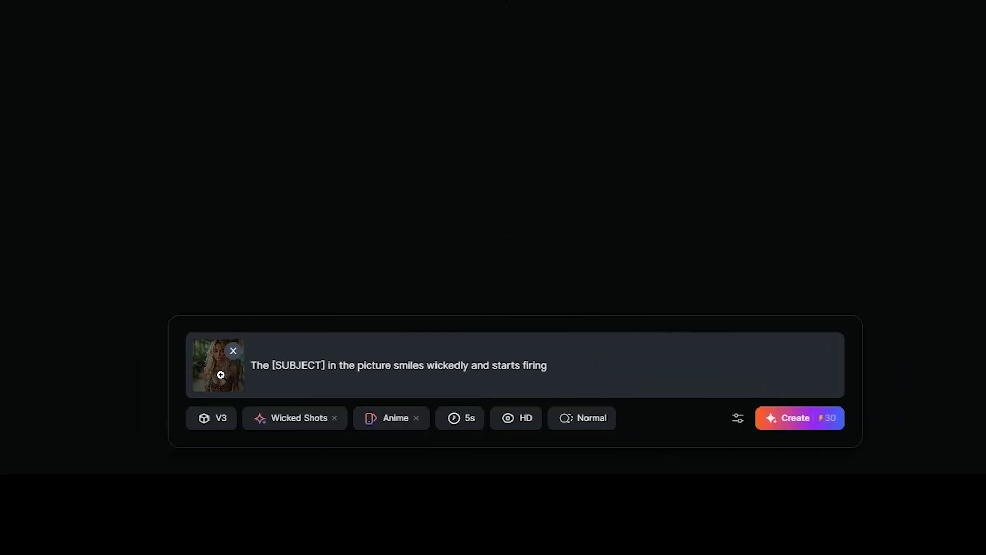
# Switch motion mode to Performance at 60 credits, then back to Normal.
pyautogui.click(607, 425)
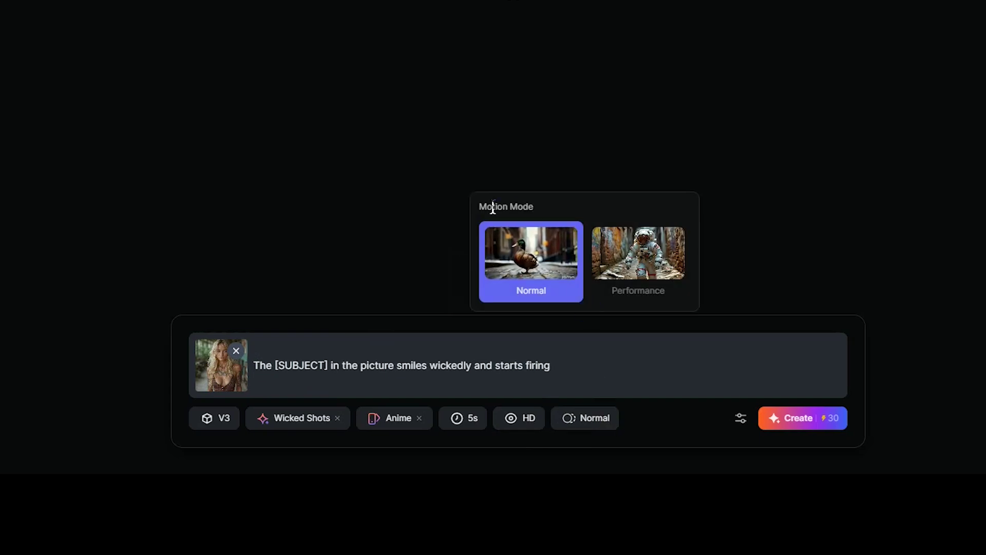
pyautogui.click(649, 281)
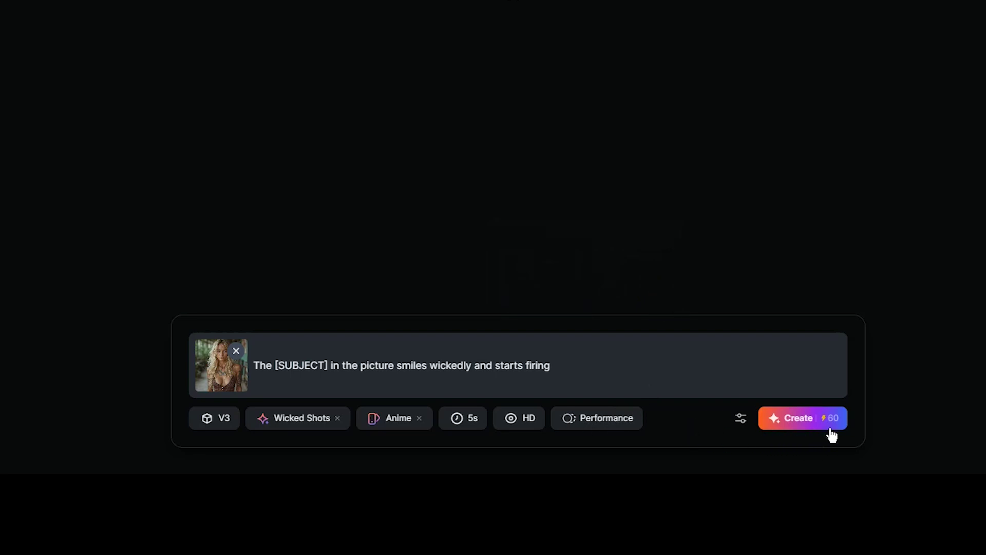
pyautogui.click(618, 417)
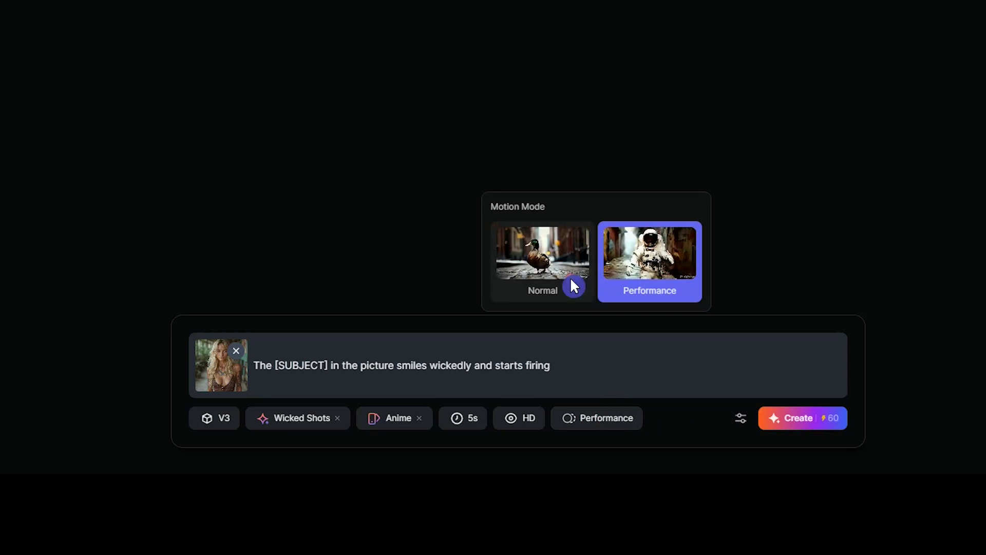
# Open the advanced settings, negative prompt field and character options.
pyautogui.click(572, 284)
pyautogui.click(740, 418)
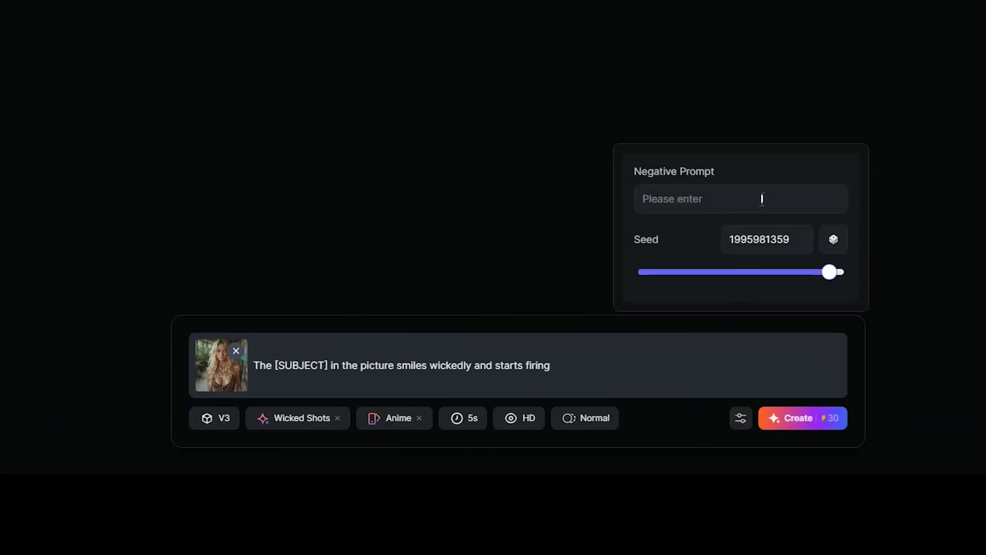
pyautogui.click(673, 420)
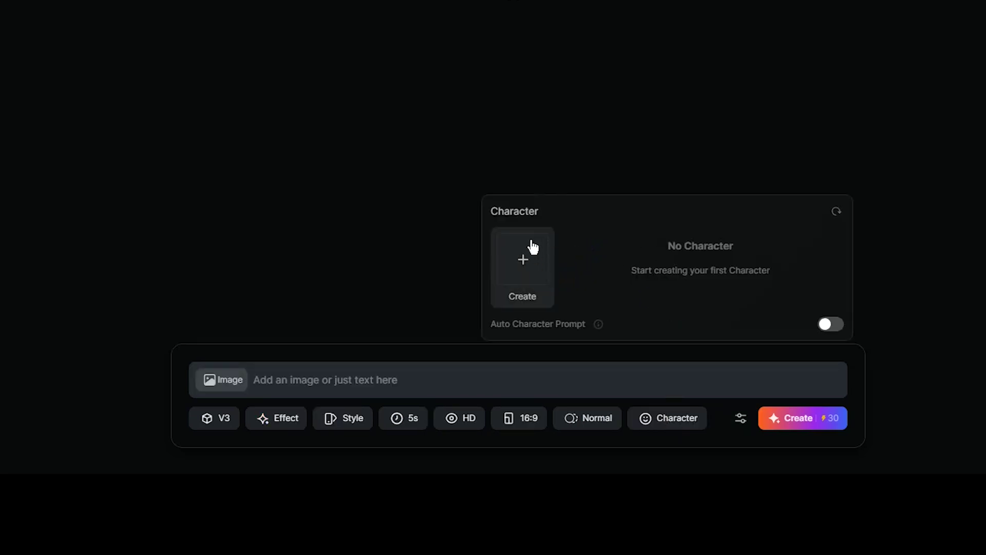
# Switch the model to V2.5 at 15 credits and check the camera movement choices.
pyautogui.click(214, 418)
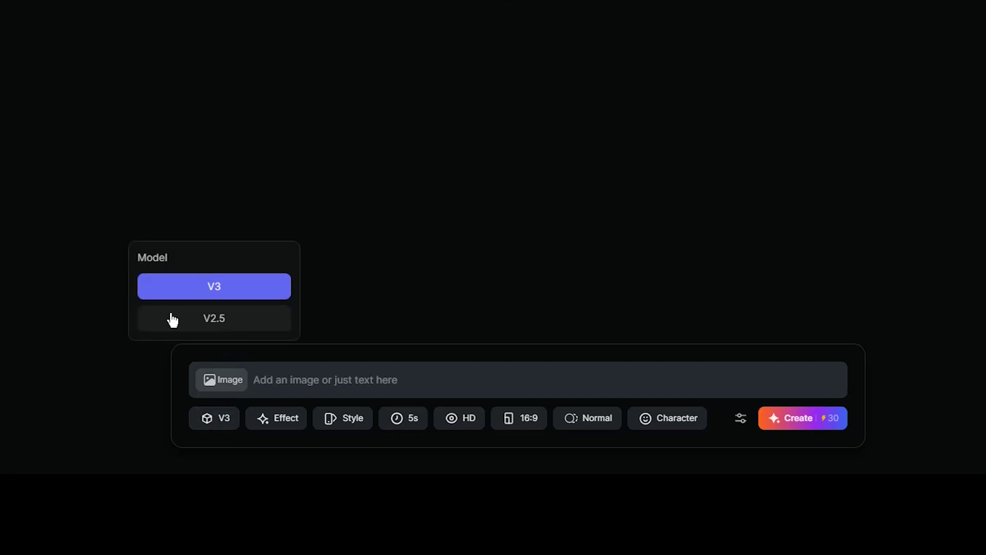
pyautogui.click(247, 319)
pyautogui.click(538, 421)
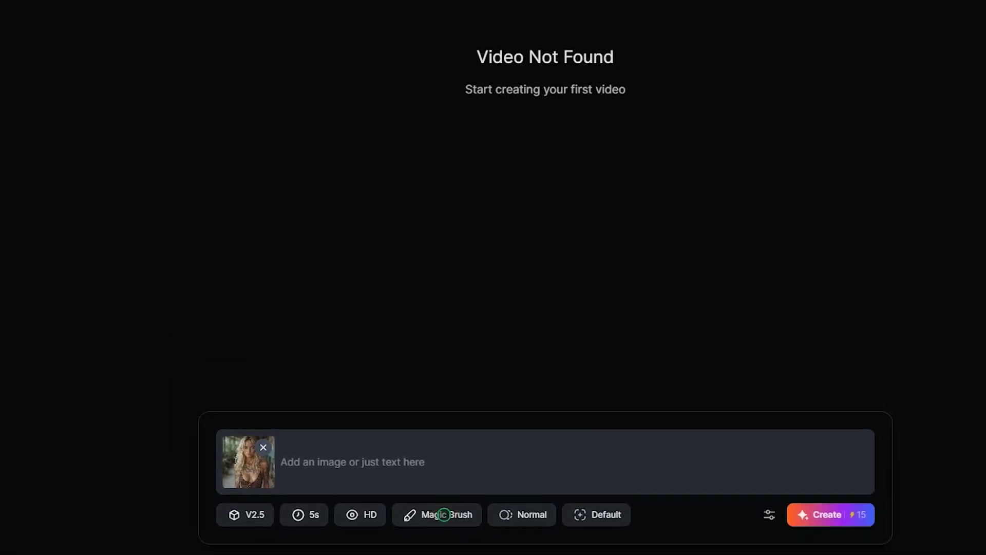
# Open Magic Brush for the image and scroll to the Pixverse AI Magic Brush tutorial.
pyautogui.click(444, 514)
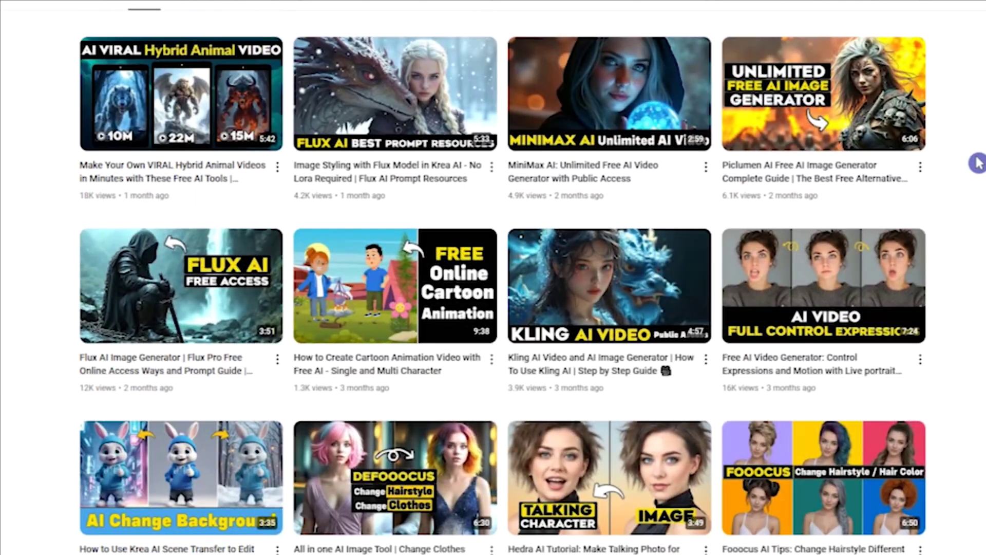
pyautogui.scroll(-5, 976, 162)
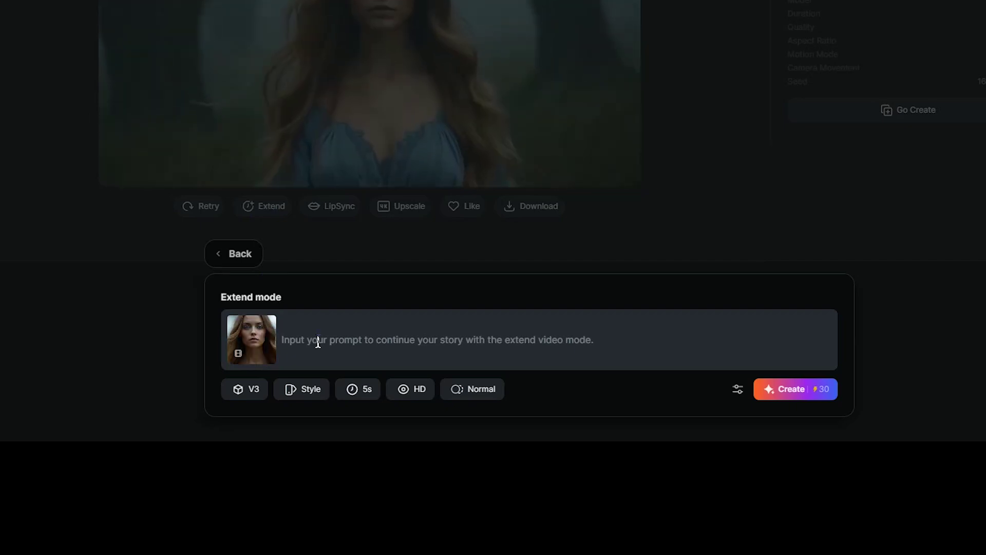
# Extend the forest video to 10 seconds with the prompt 'woman smiles', then exit Extend mode.
pyautogui.write('man smiles')
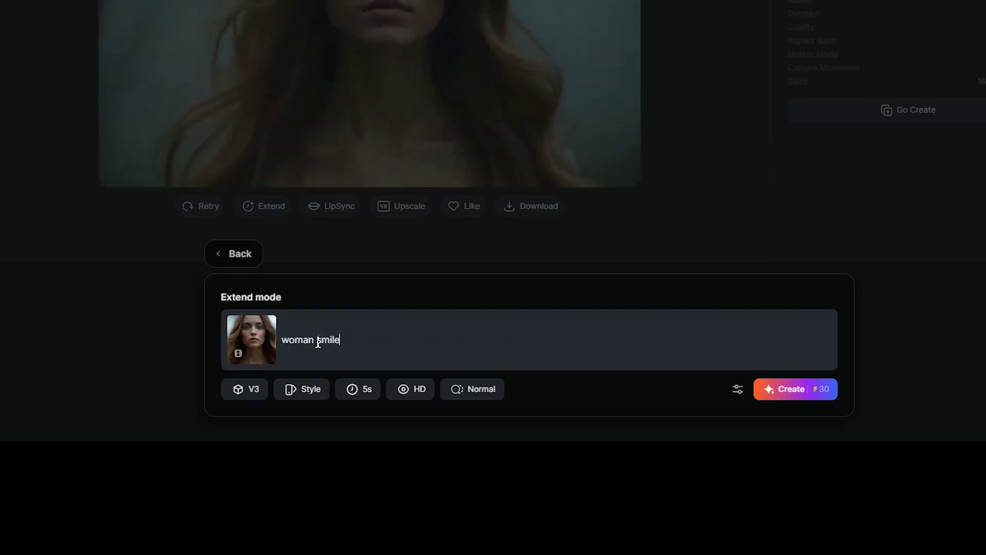
pyautogui.click(789, 390)
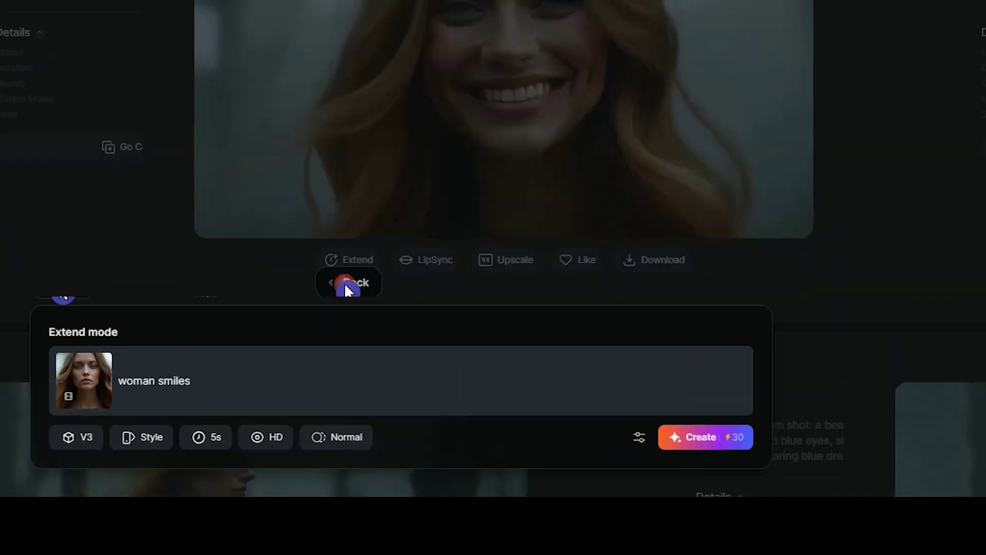
pyautogui.click(344, 282)
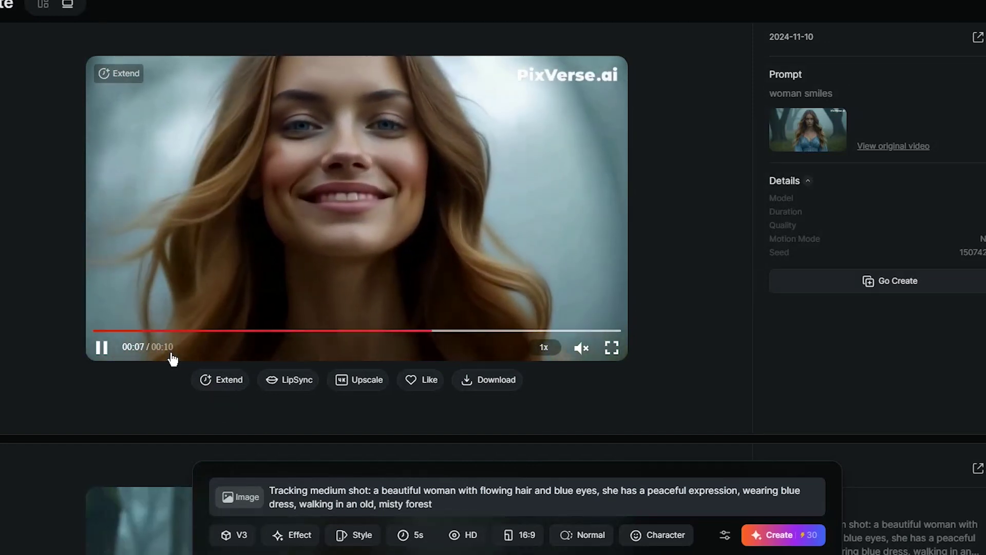
pyautogui.scroll(1, 364, 414)
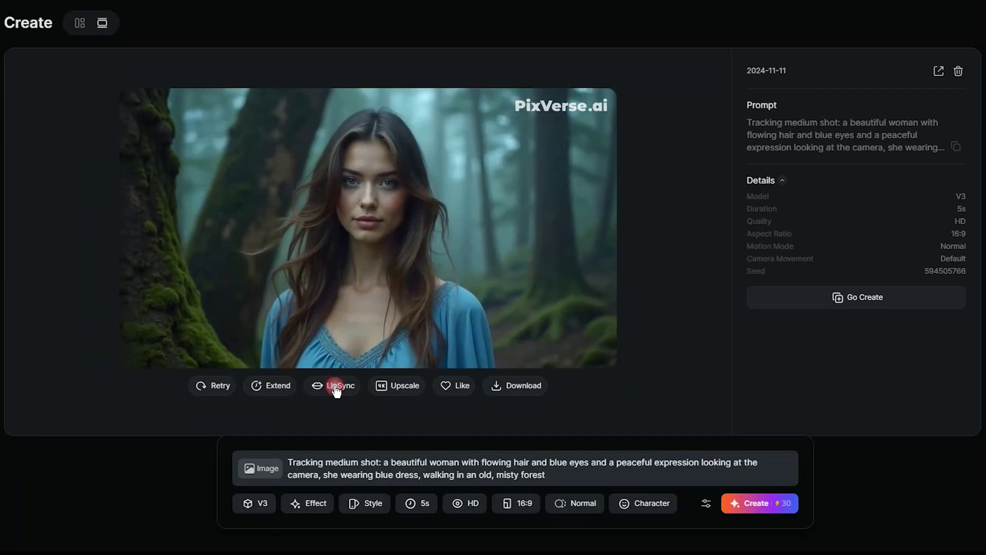
# Open lip-sync mode for the video, keeping Emily as the voice.
pyautogui.click(339, 384)
pyautogui.click(341, 453)
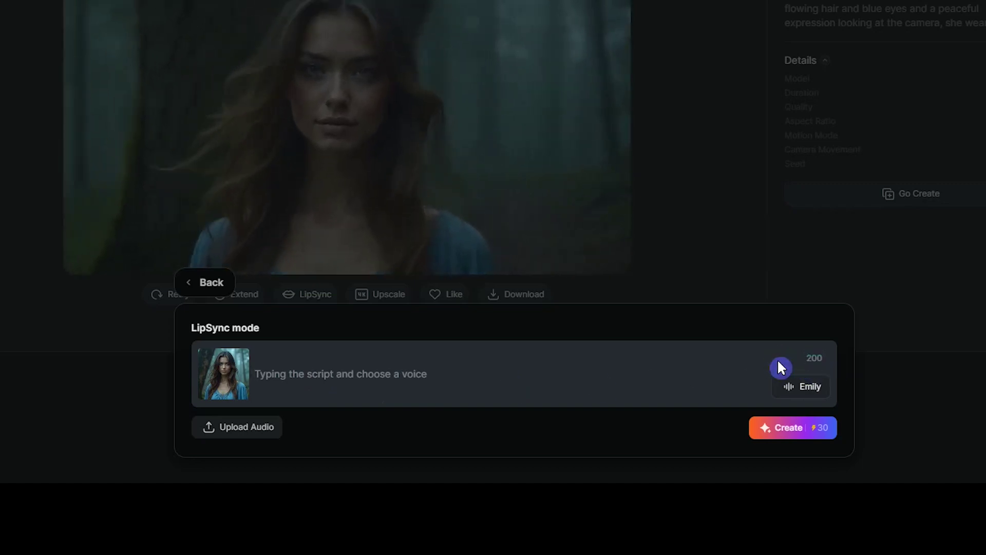
pyautogui.click(805, 386)
pyautogui.click(770, 198)
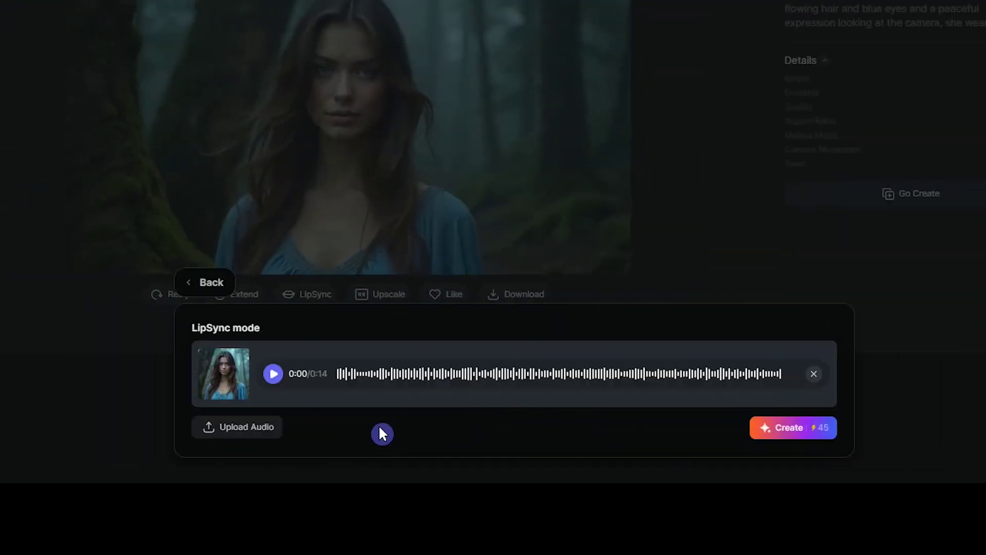
# Preview the uploaded 14-second audio and submit the lip-sync for 45 credits.
pyautogui.click(273, 373)
pyautogui.click(272, 373)
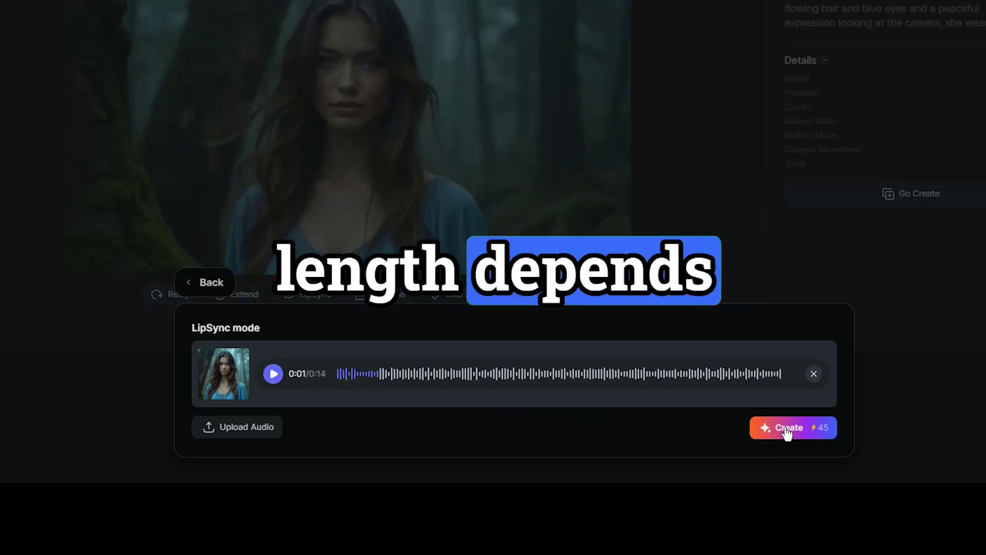
pyautogui.click(786, 431)
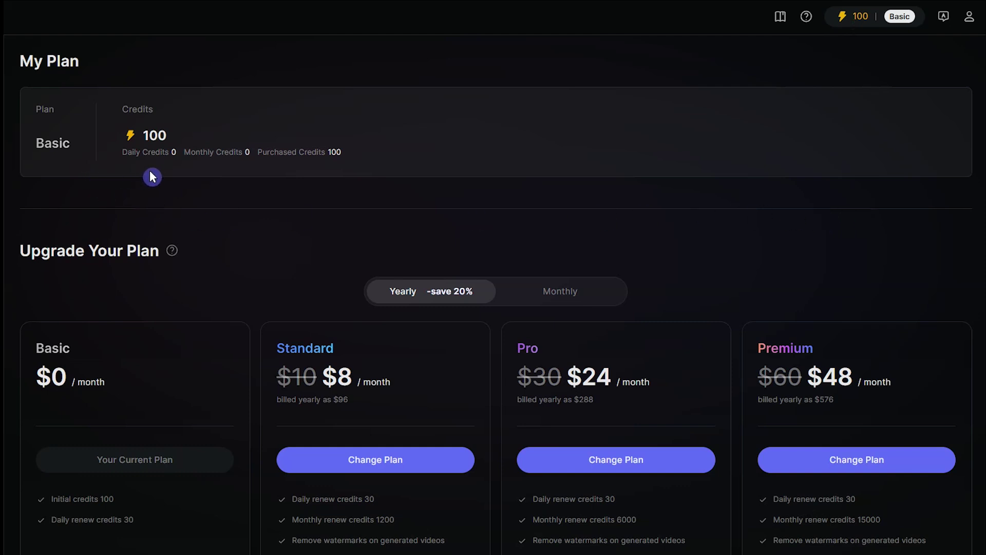
# Scroll the My Plan page down to the Standard, Pro and Premium upgrade cards.
pyautogui.scroll(-2, 748, 213)
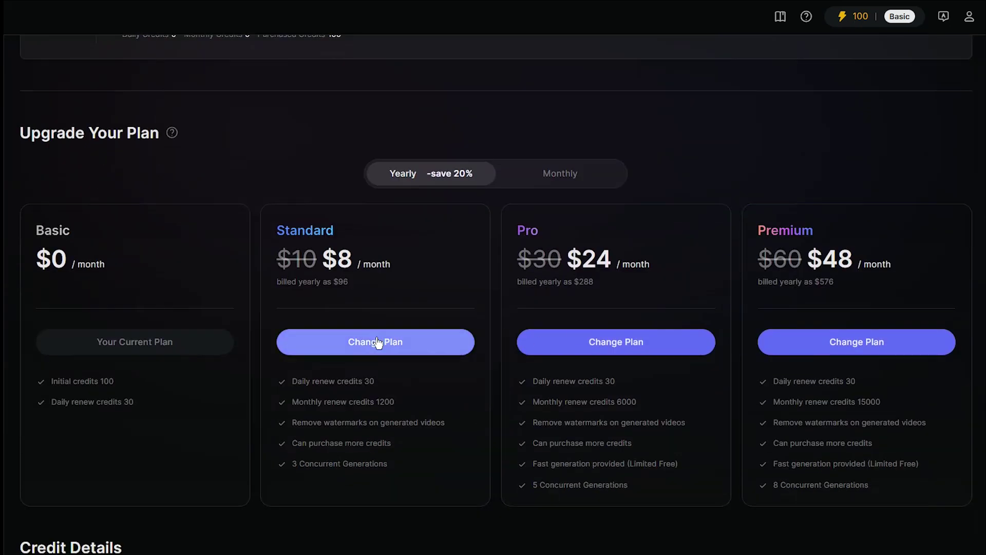